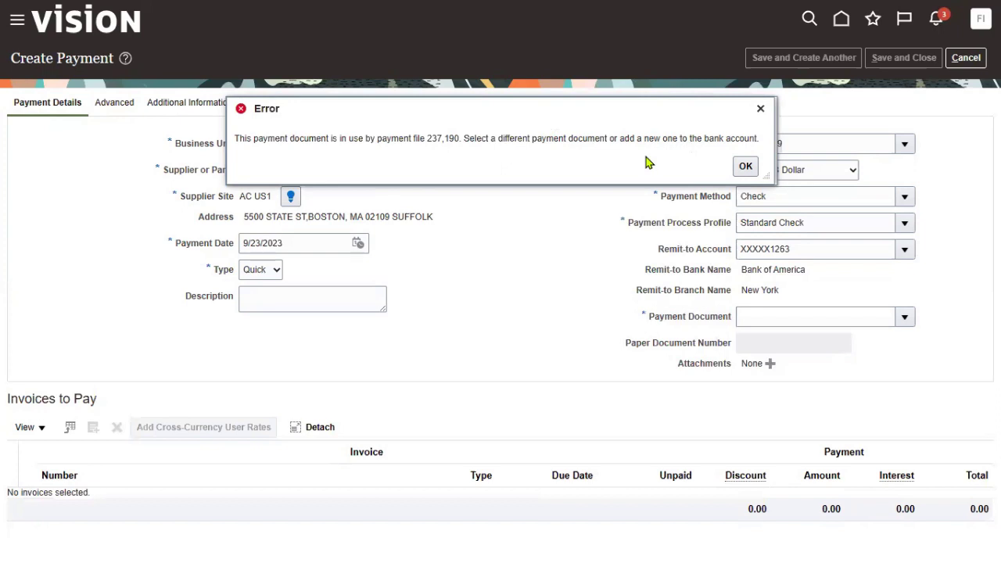
Discard the unsaved payment and go to the Setup and Maintenance Financials area.
left_click(745, 166)
left_click(967, 58)
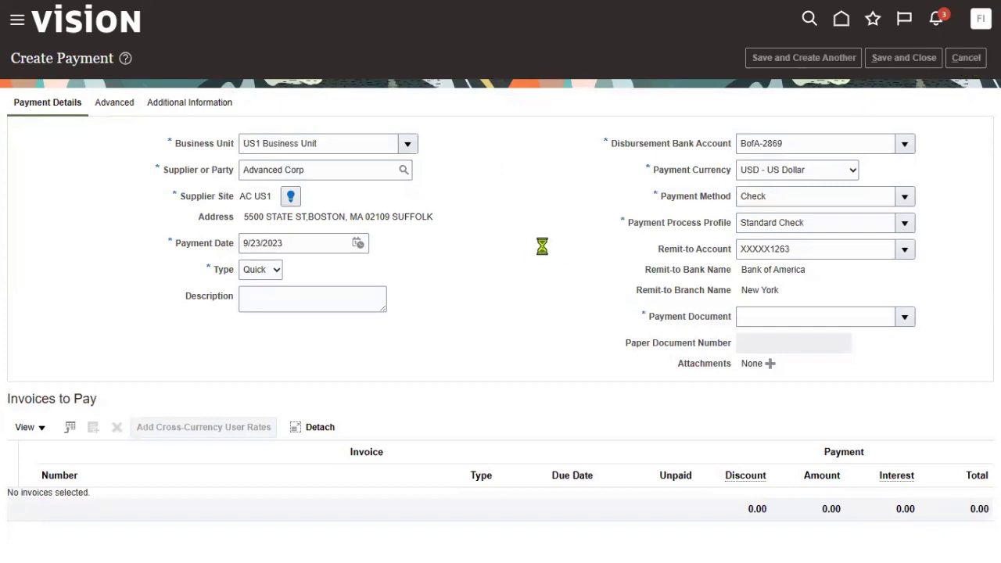
left_click(966, 58)
left_click(680, 304)
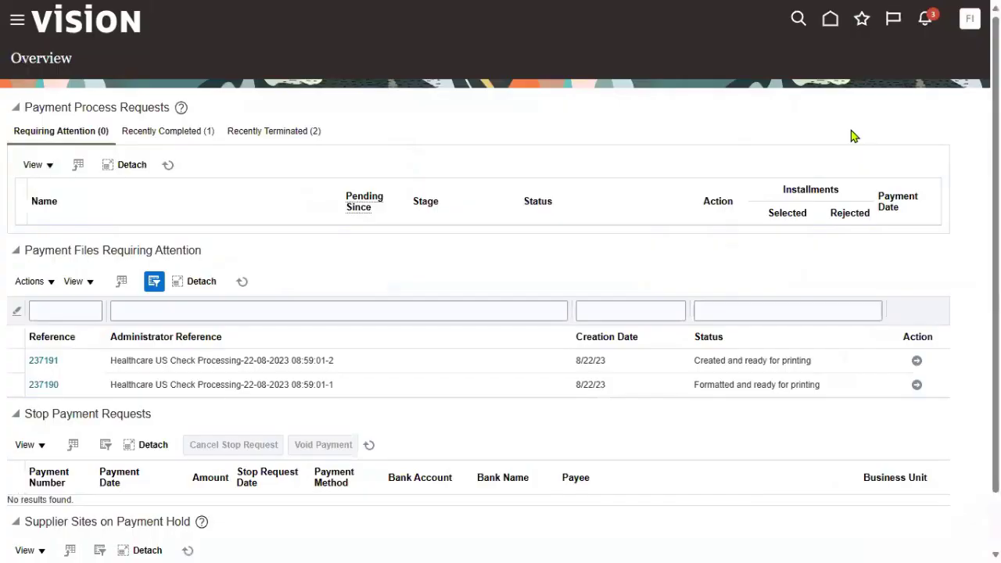
left_click(970, 21)
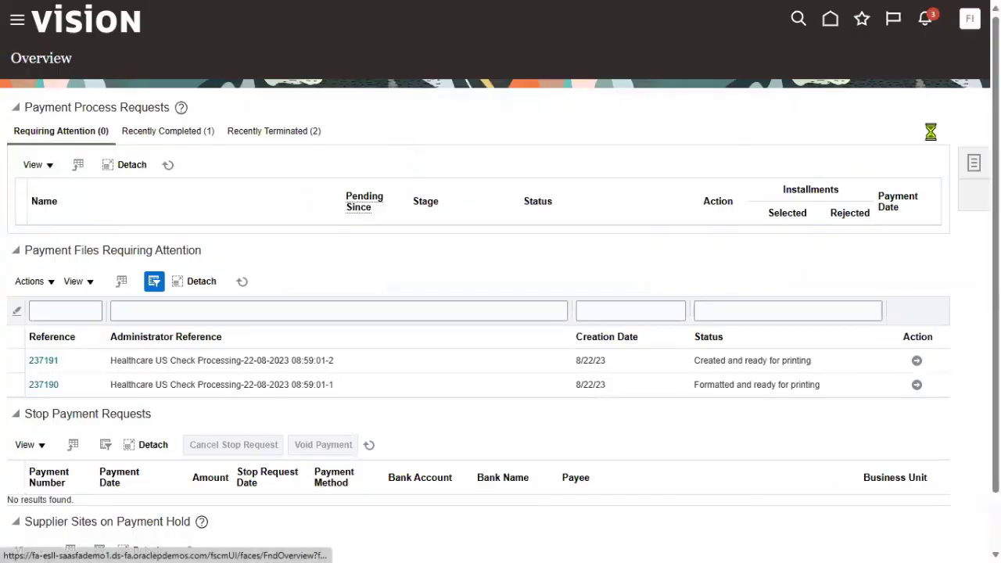
left_click(755, 244)
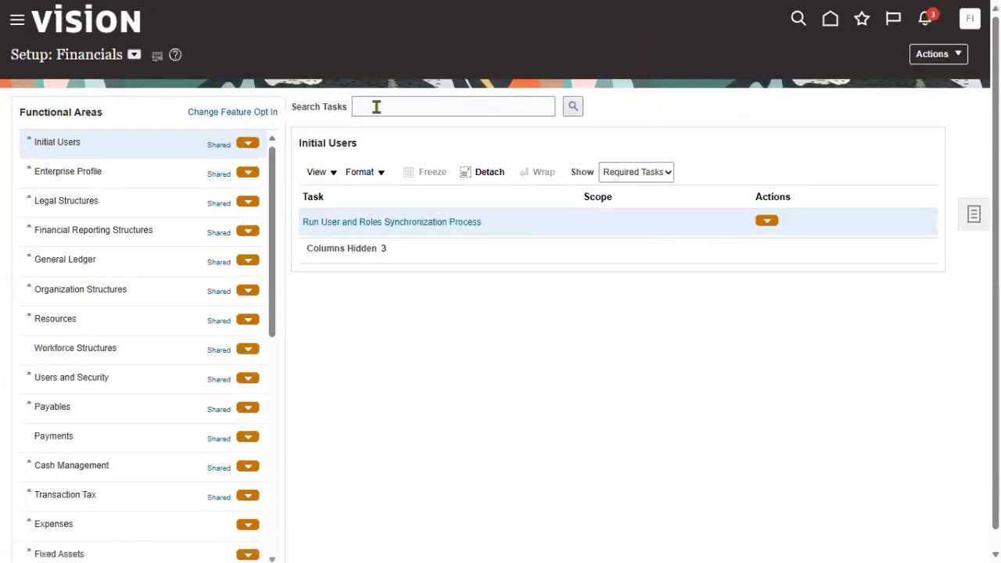
Search the setup tasks for 'Bank acc' and open the Manage Bank Accounts task.
left_click(377, 106)
type("Bank")
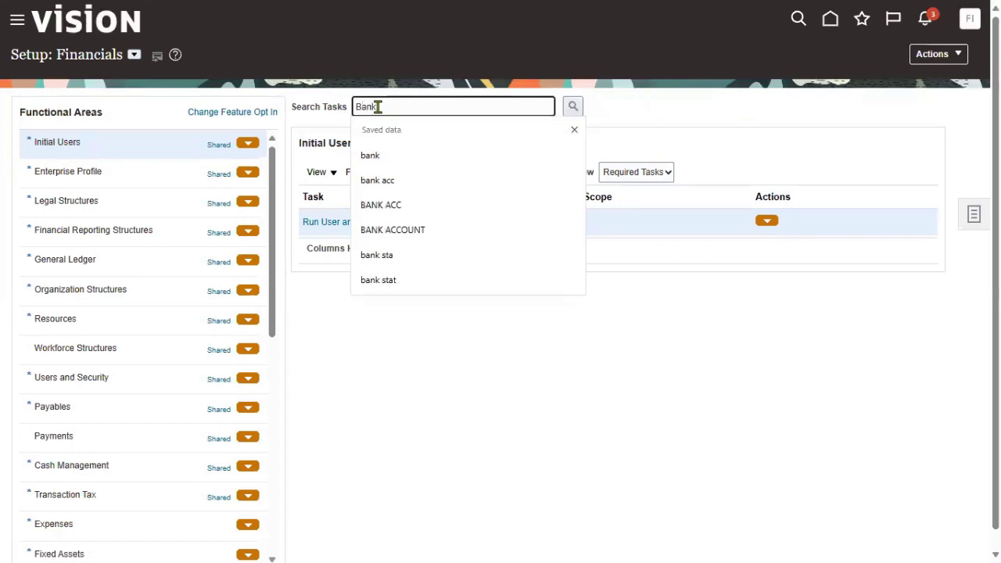
type(" acc")
key("Return")
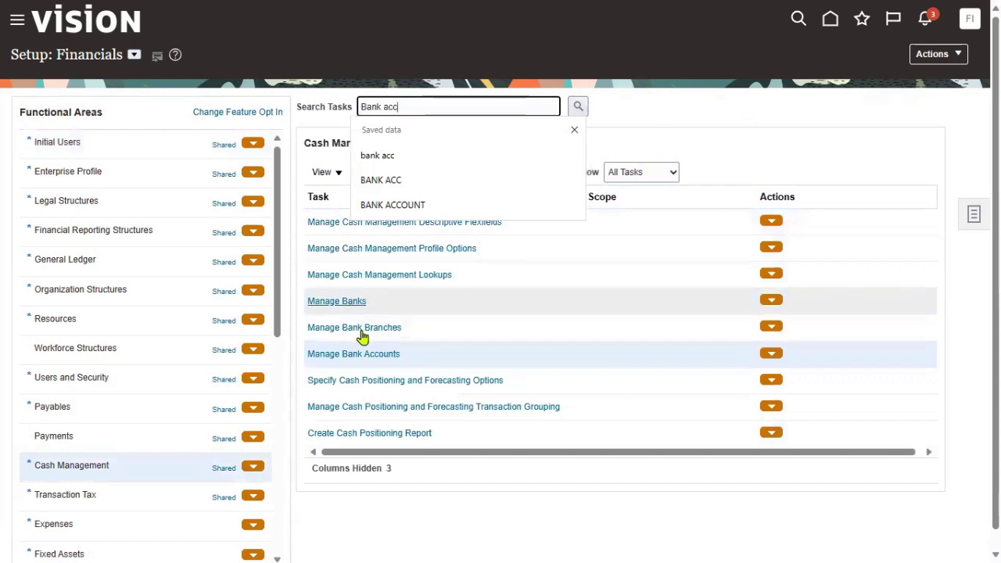
left_click(372, 358)
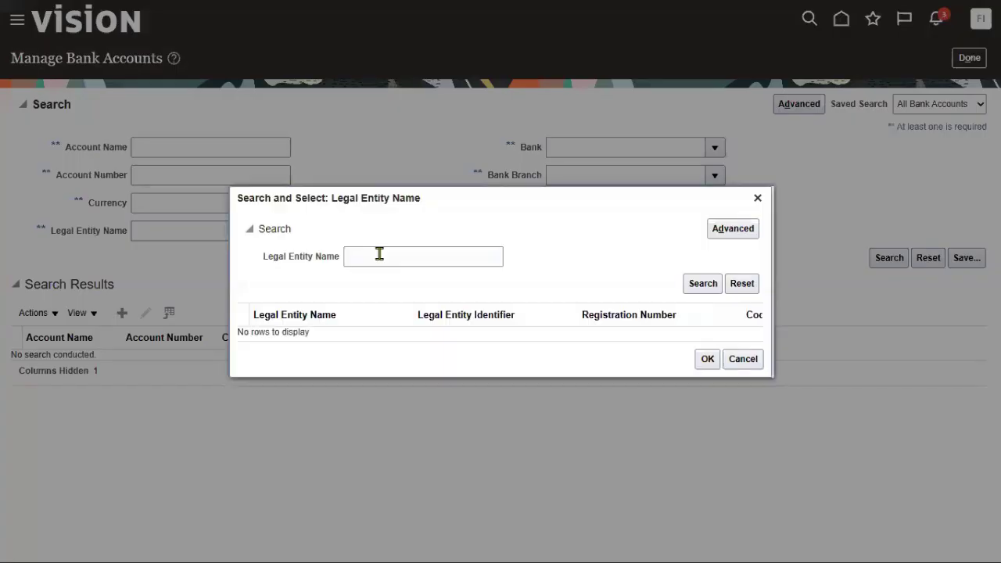
Find bank accounts for legal entity US1 Legal Entity and open BofA-2869 for editing.
left_click(379, 254)
type("US1")
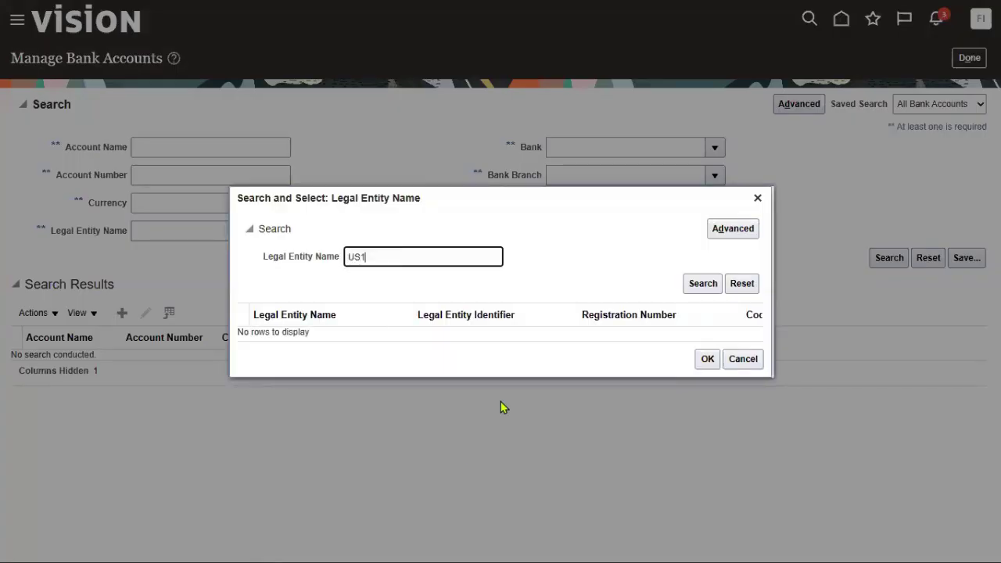
key("Return")
left_click(523, 342)
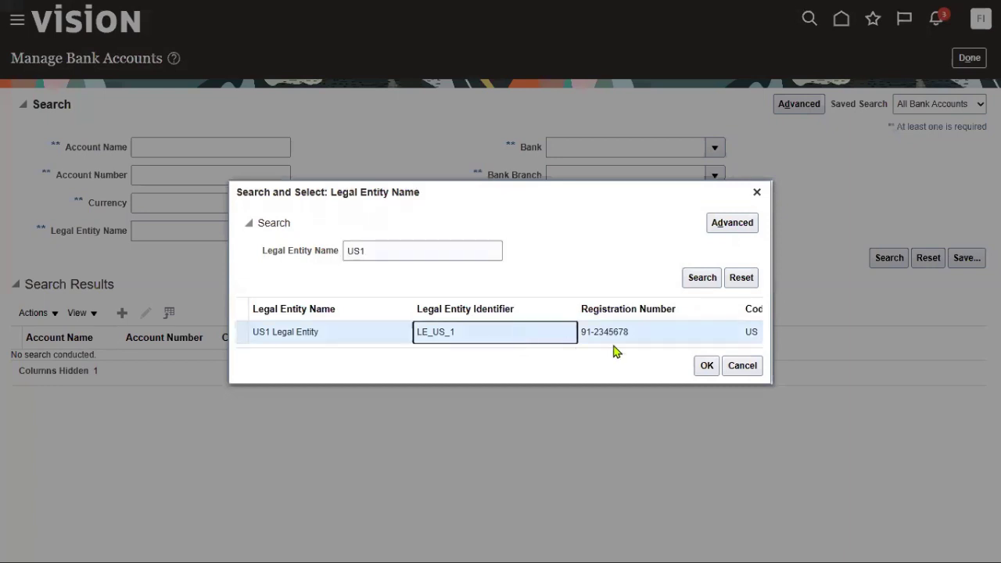
left_click(704, 366)
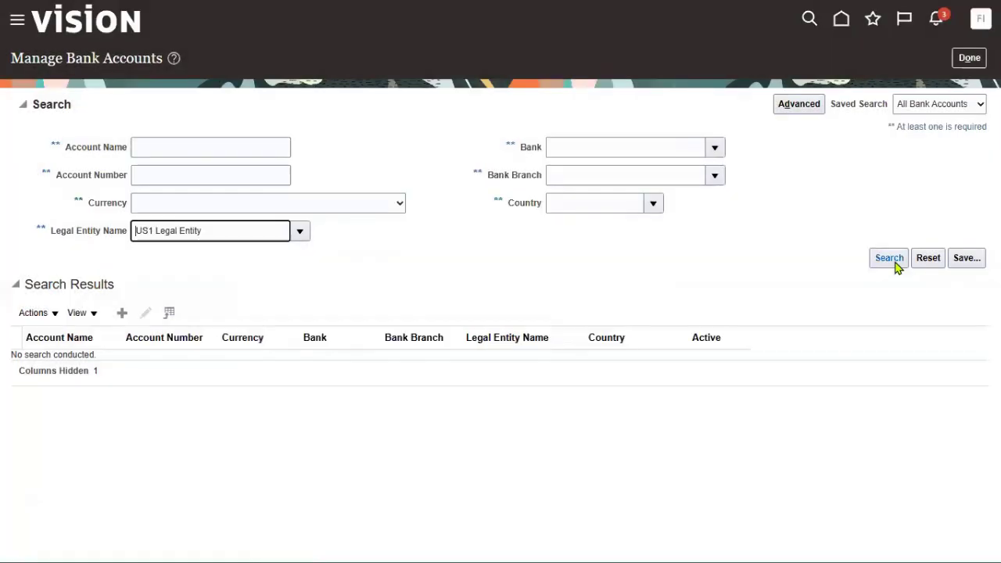
left_click(892, 260)
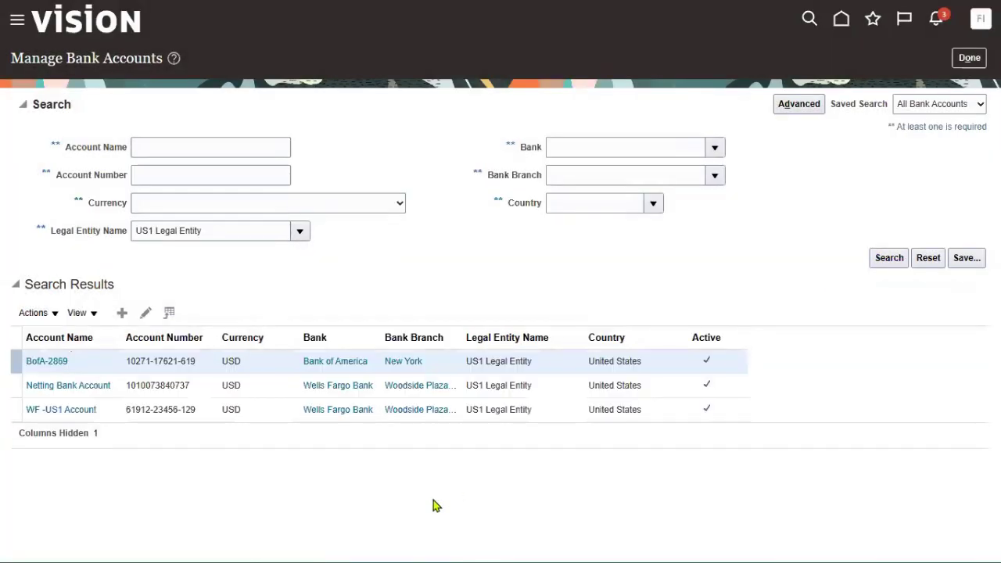
left_click(146, 313)
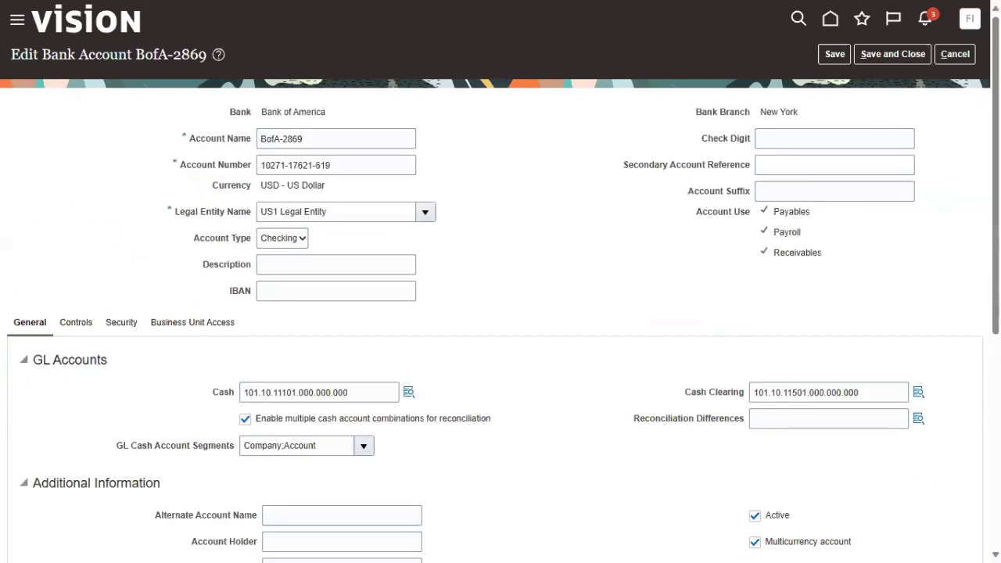
Scroll down to BofA-2869's Payment Documents section to see Check Stock A.
scroll(733, 505, "down", 4)
scroll(501, 313, "down", 1)
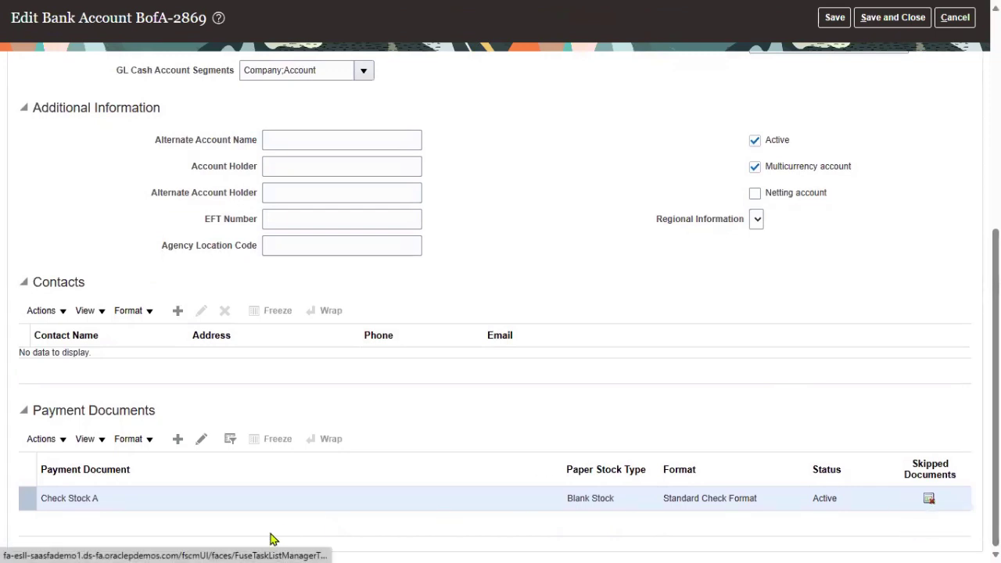
Add payment document 'SONY Pay document' using Standard Check Format to BofA-2869.
left_click(179, 441)
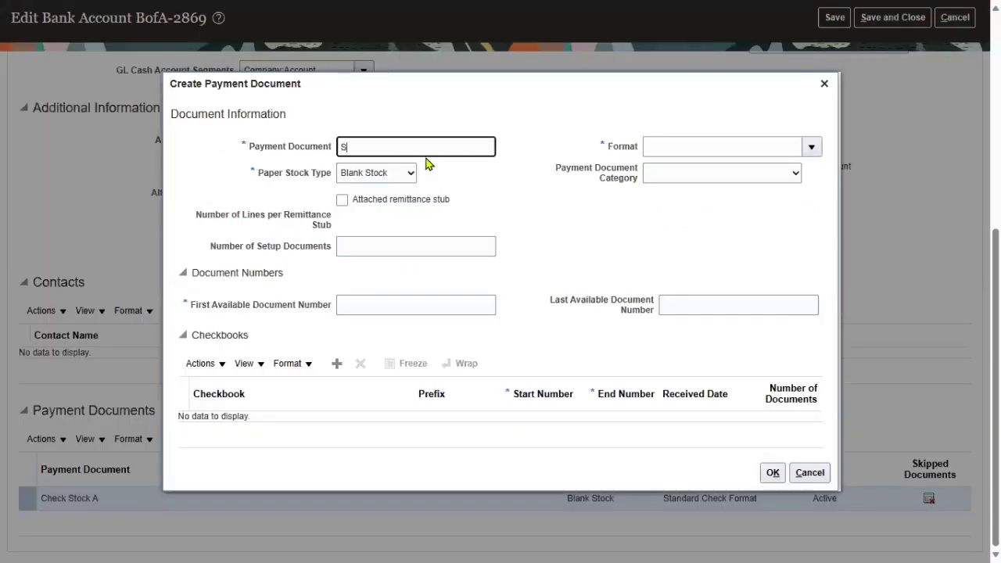
type("SONY Pay document")
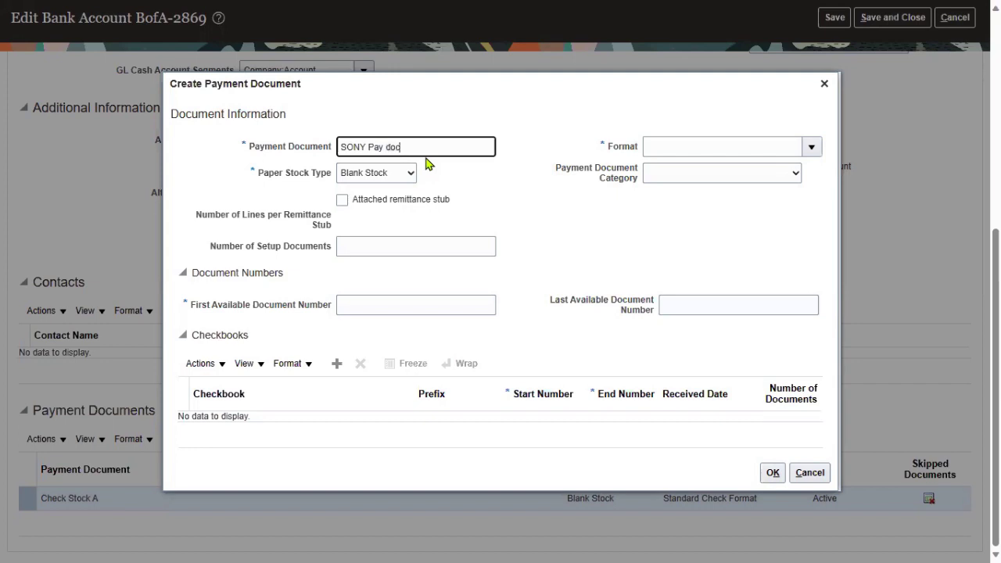
left_click(811, 147)
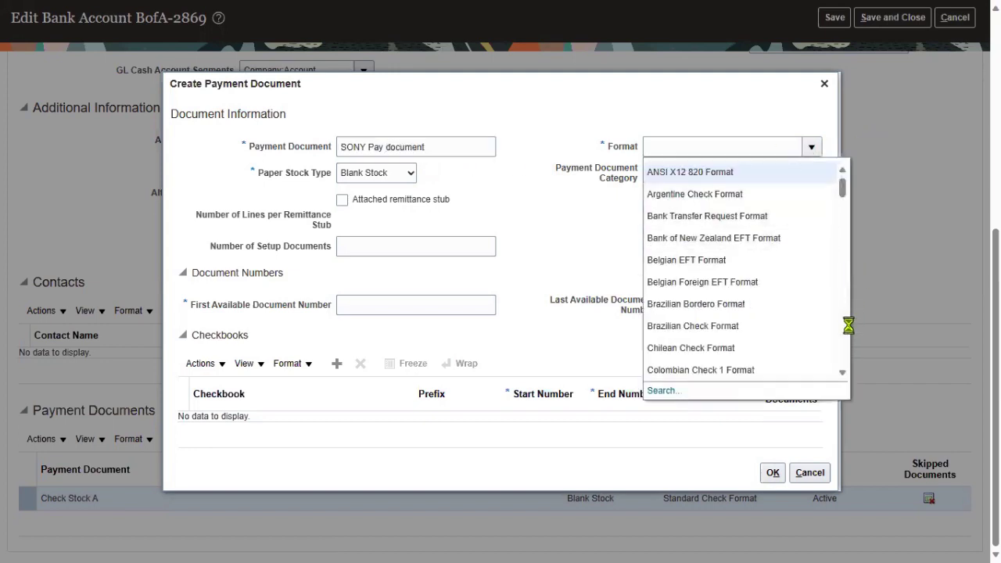
scroll(848, 334, "down", 3)
scroll(847, 334, "down", 2)
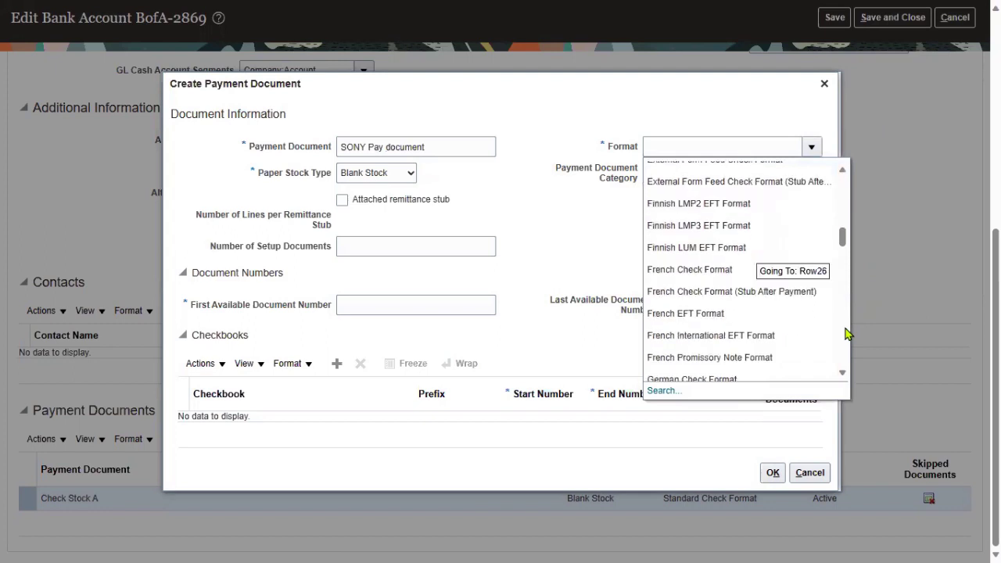
scroll(848, 334, "down", 3)
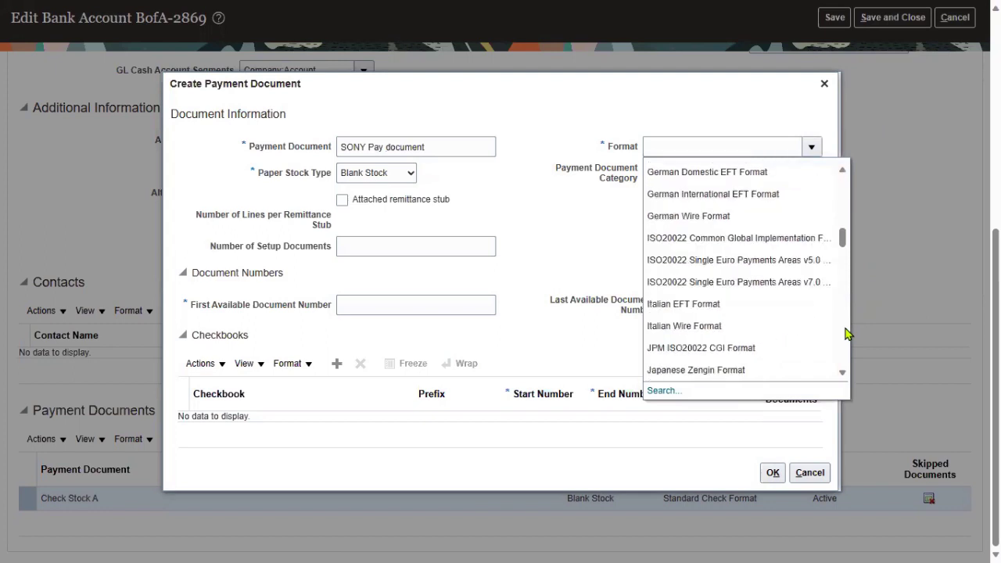
scroll(848, 334, "down", 3)
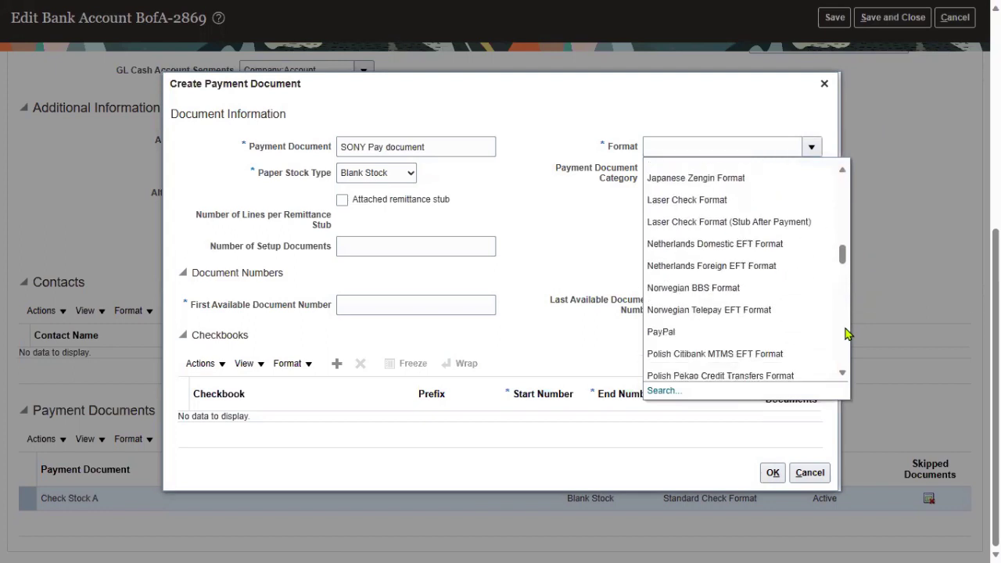
scroll(847, 334, "down", 3)
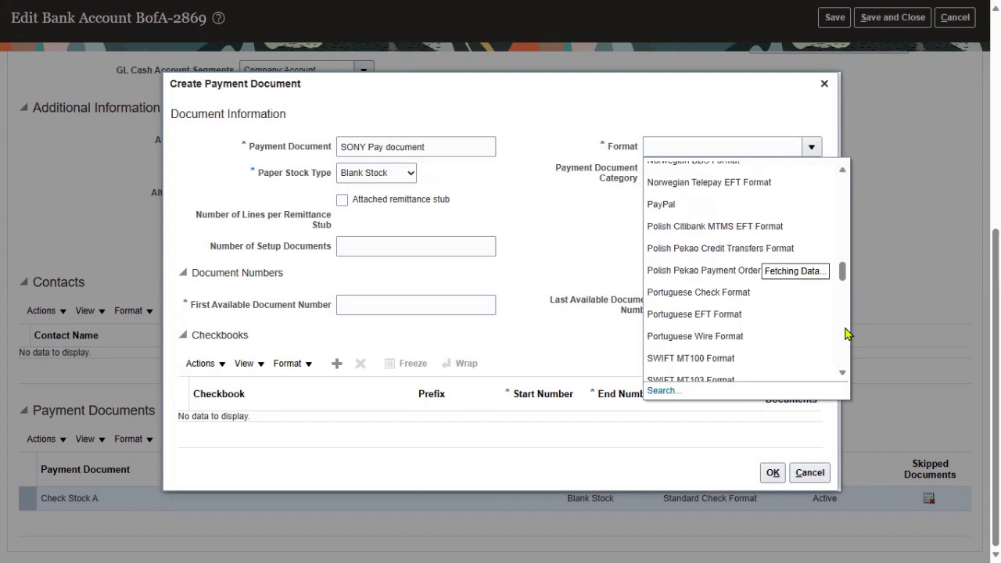
scroll(847, 334, "down", 3)
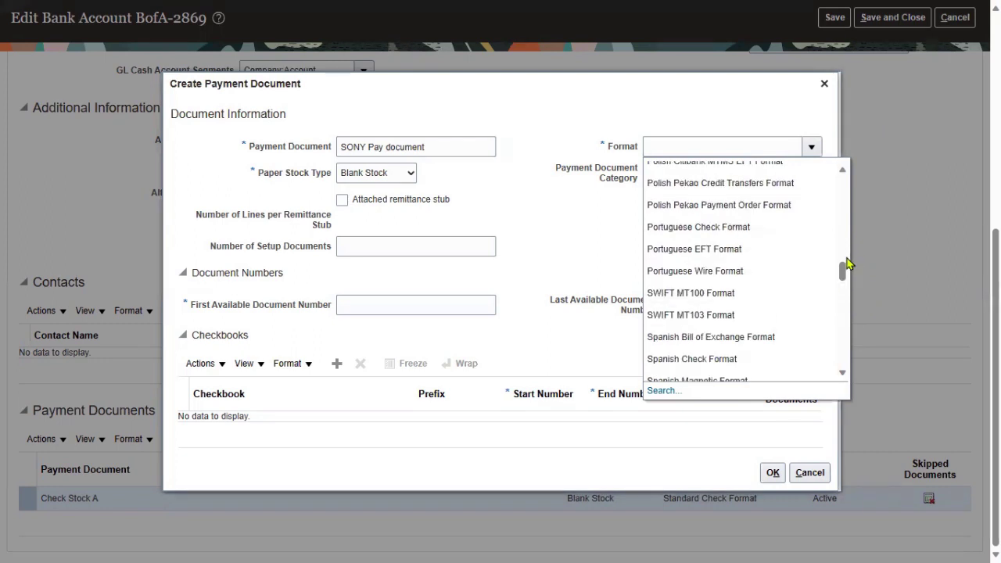
left_click_drag(844, 270, 844, 286)
left_click(758, 251)
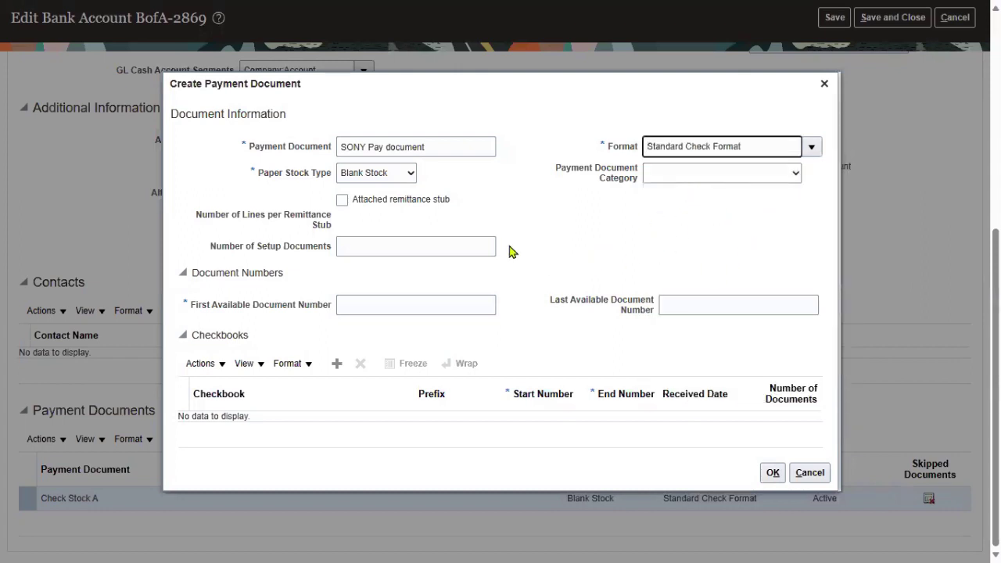
Number the document from 999 to 999,999, confirm it, and save the bank account.
left_click(437, 306)
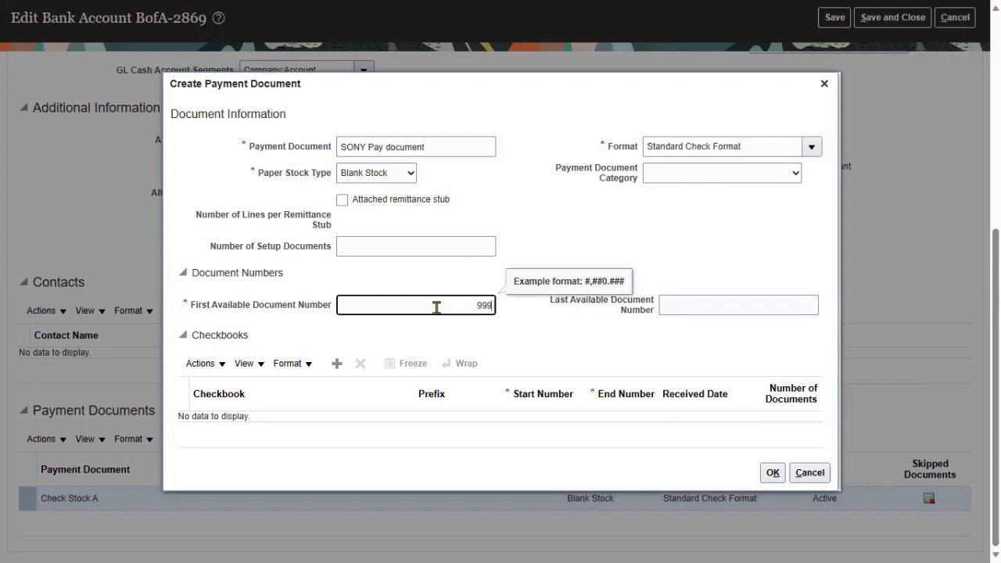
key("Tab")
type("99")
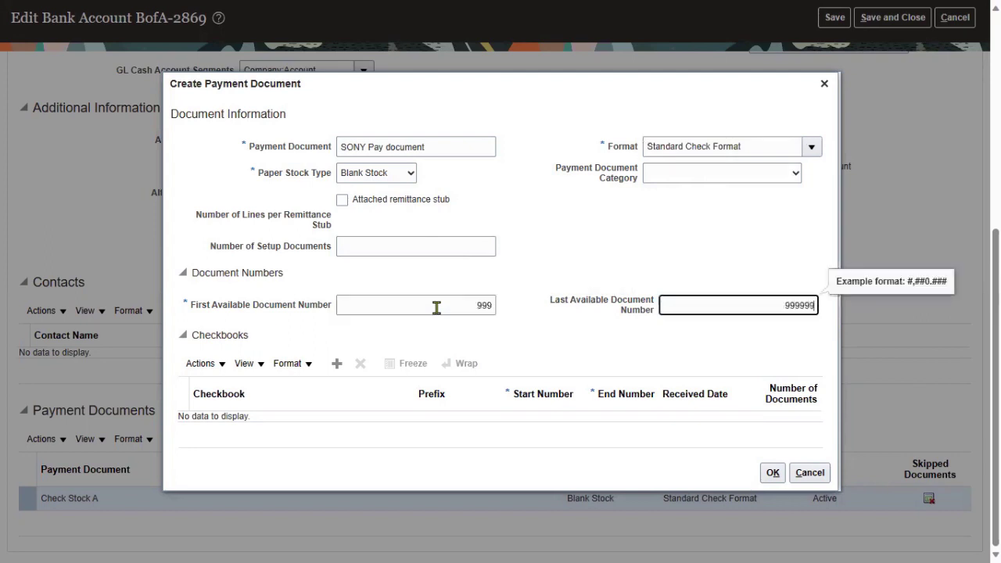
left_click(764, 472)
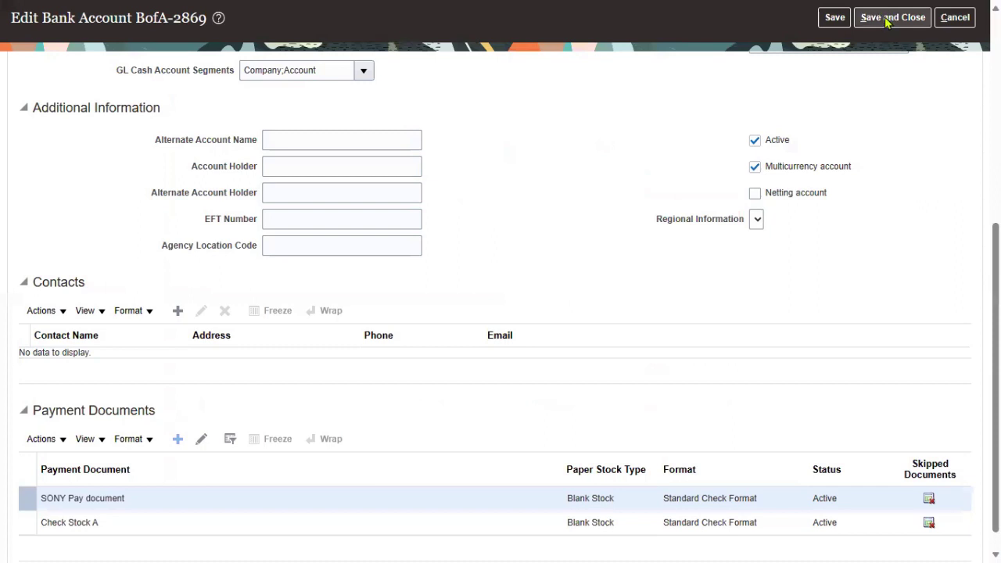
left_click(893, 18)
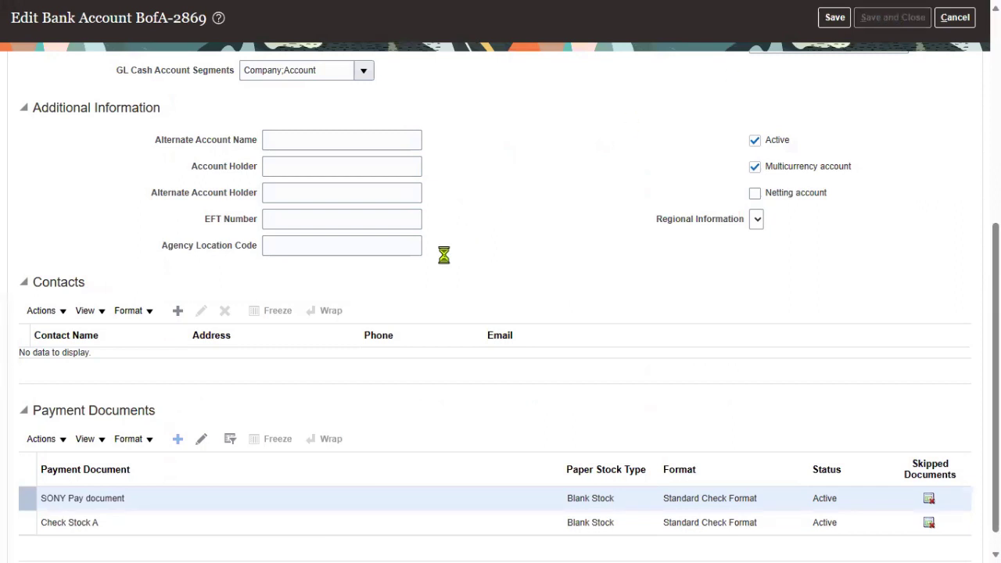
Finish with the bank account and start a new Quick payment from Payables Payments.
left_click(534, 166)
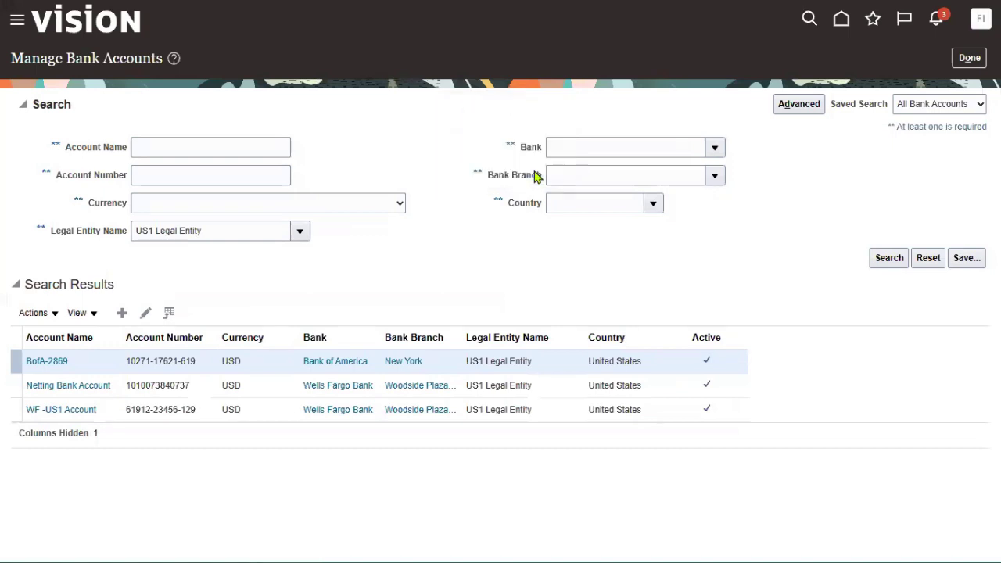
left_click(970, 58)
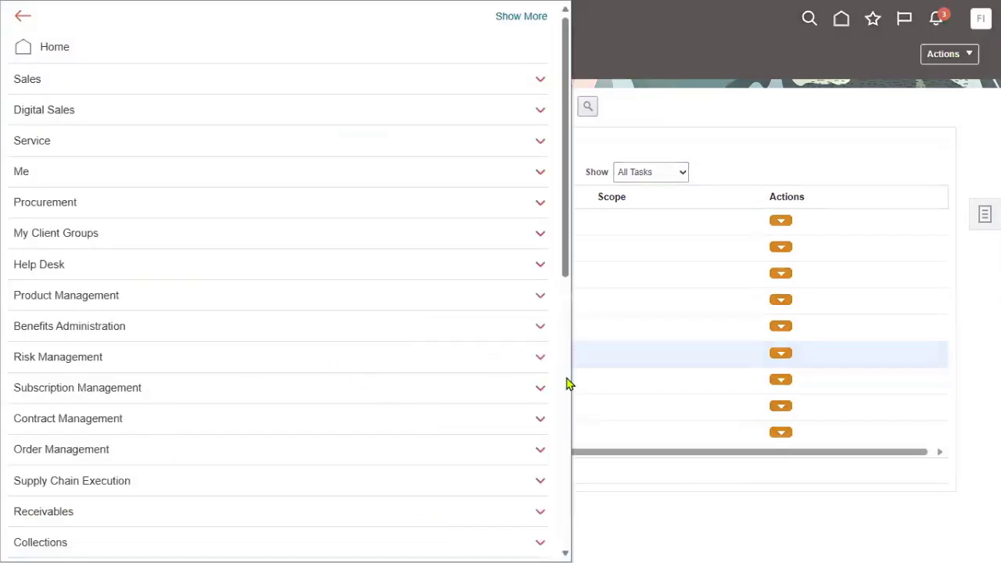
scroll(569, 383, "down", 6)
left_click(411, 140)
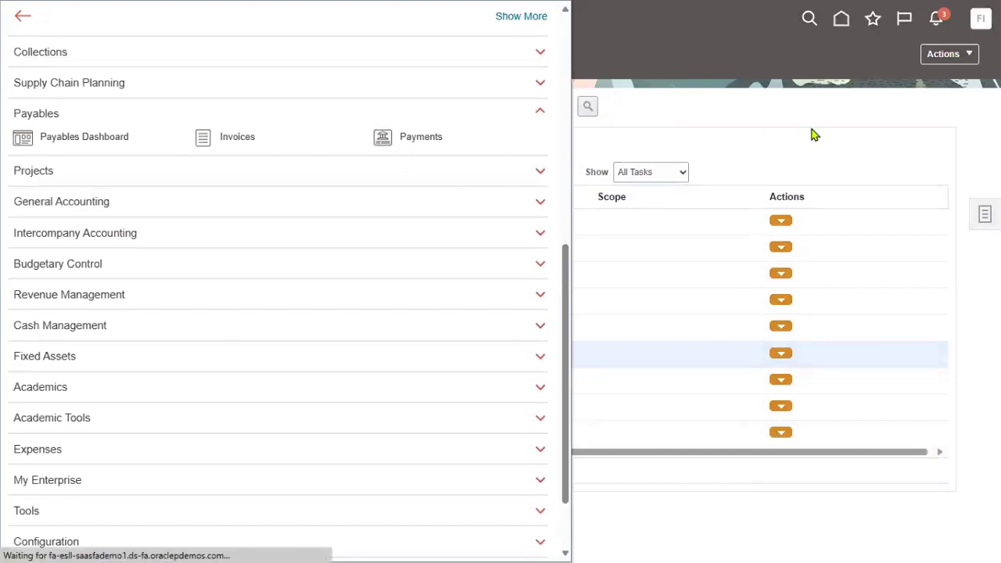
left_click(971, 171)
left_click(892, 119)
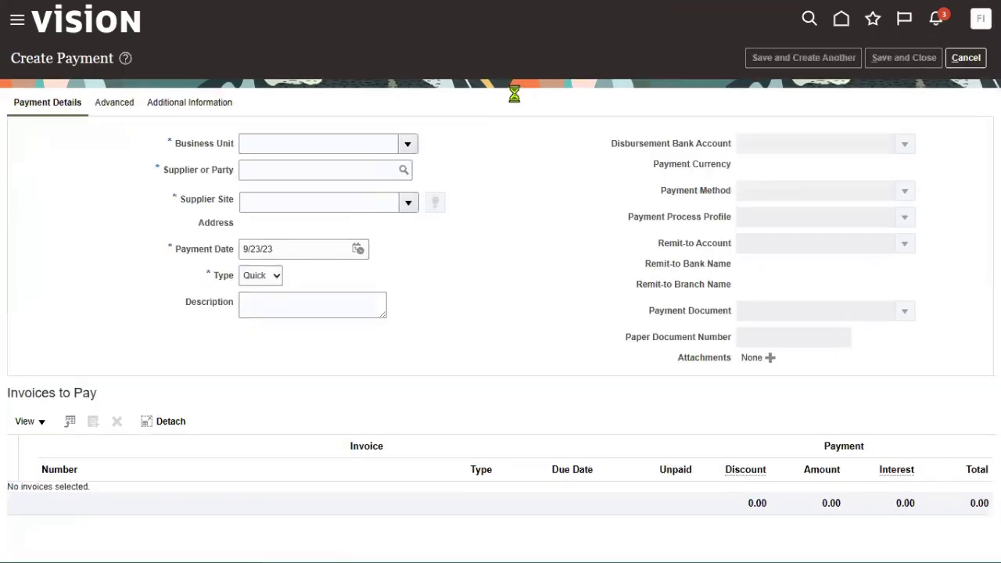
Set supplier Advanced Corp (site AC US1) under US1 Business Unit, declining the discount.
left_click(407, 153)
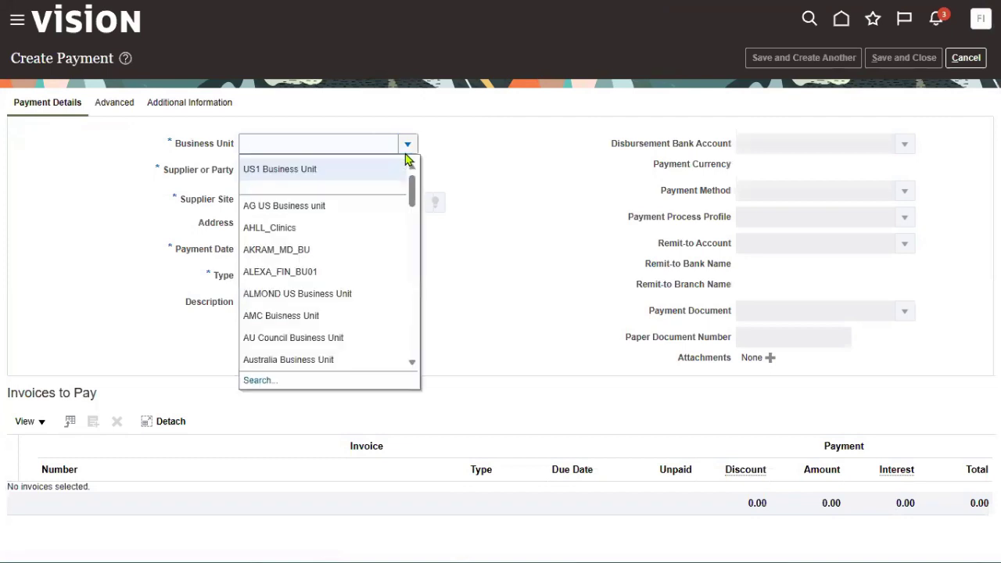
key("Escape")
left_click(329, 177)
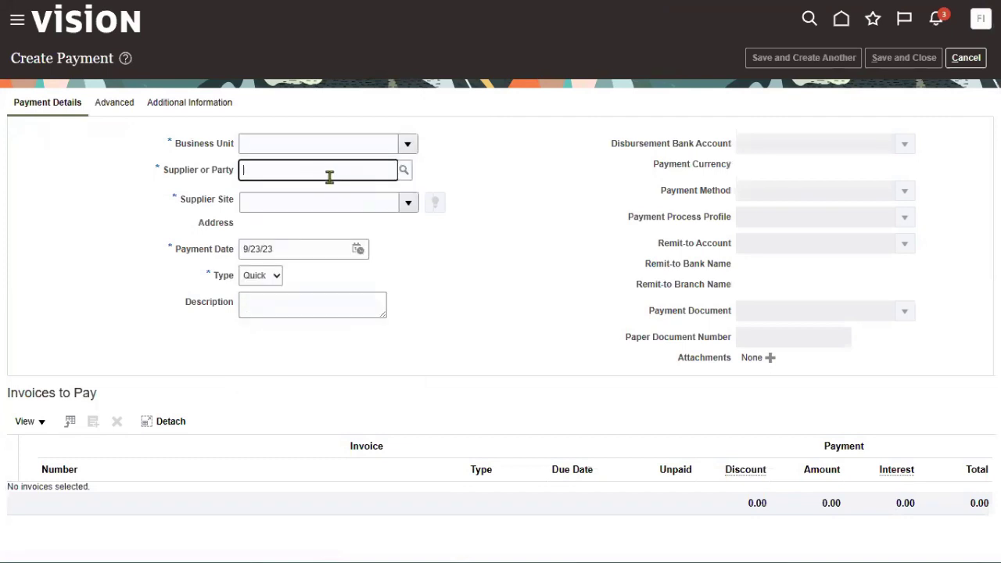
type("Adva")
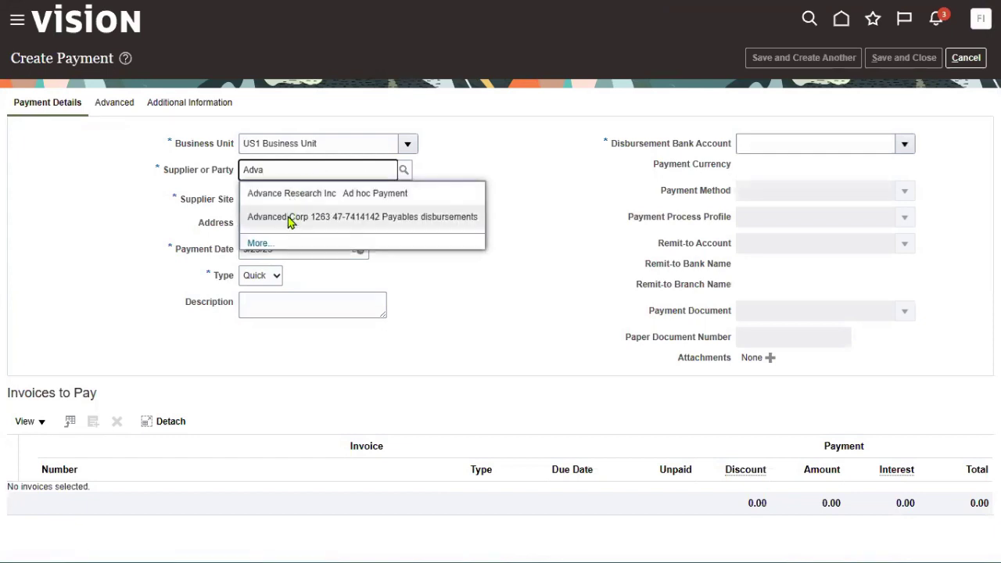
left_click(289, 222)
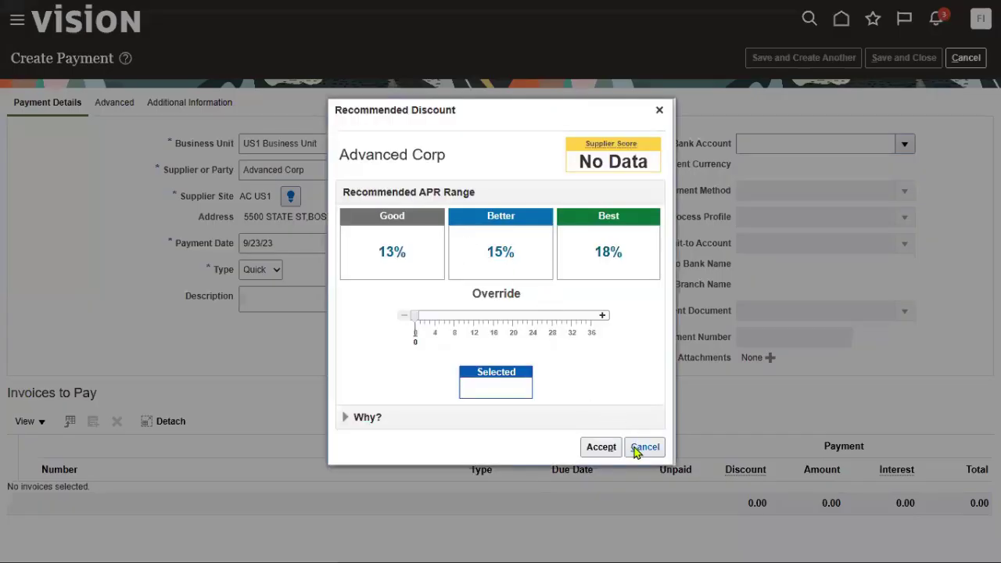
left_click(642, 447)
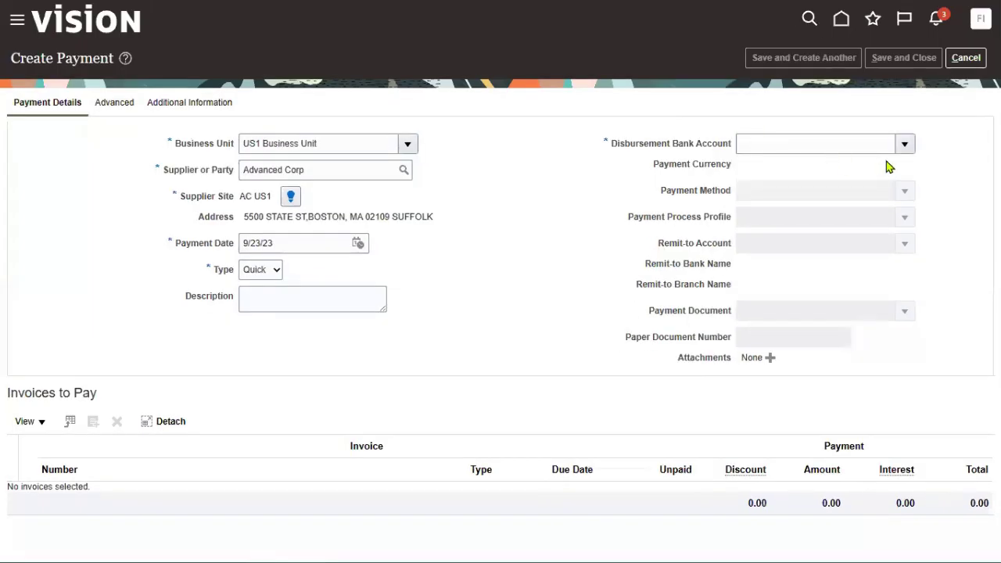
Pay by Check from BofA-2869 with the Standard Check profile and SONY Pay document 999.
left_click(905, 148)
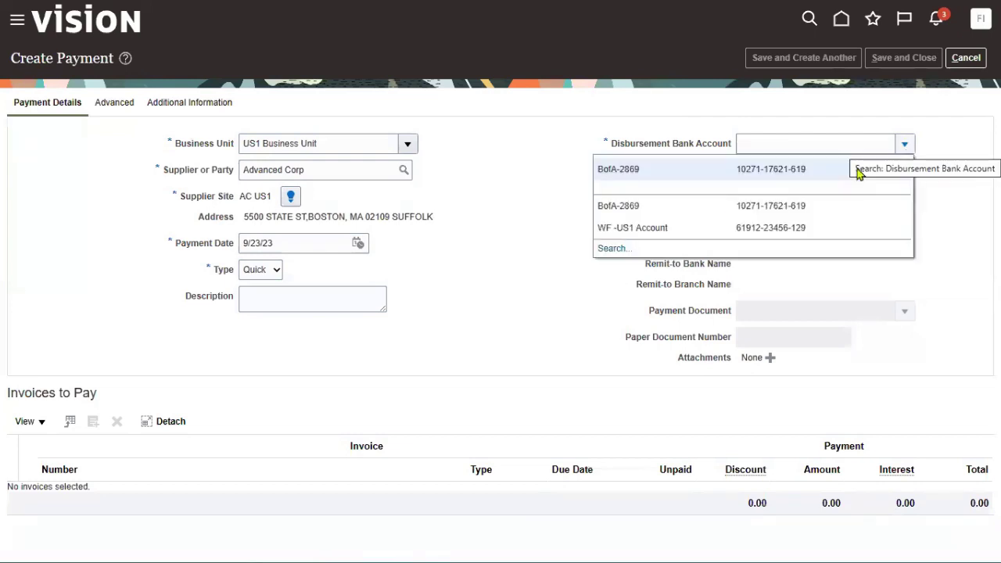
left_click(821, 174)
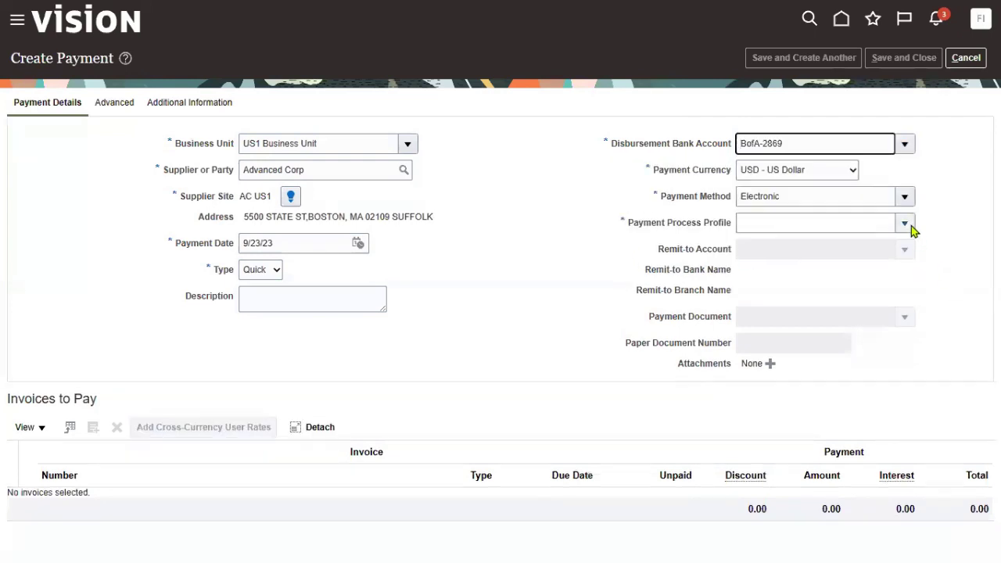
left_click(905, 197)
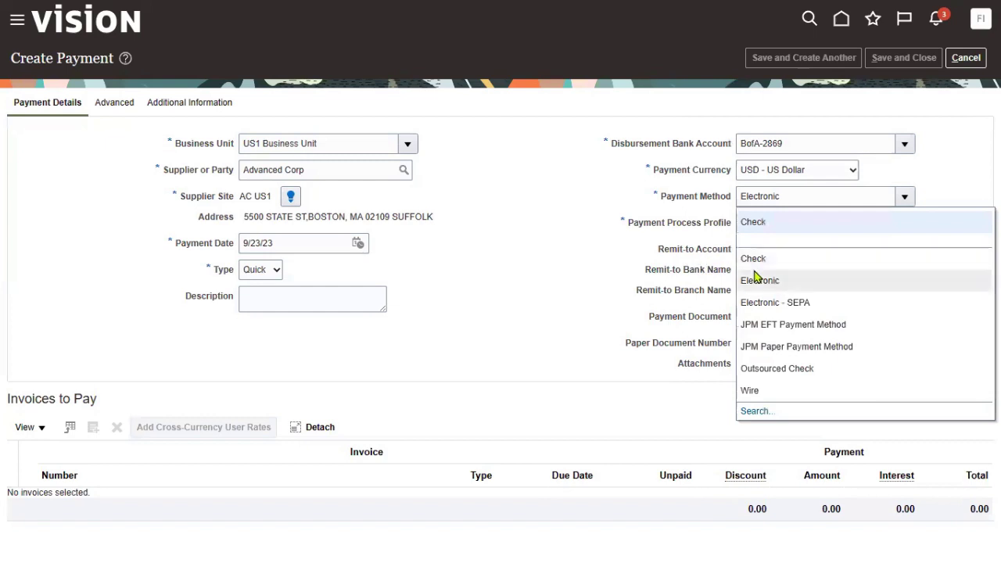
left_click(755, 272)
left_click(906, 222)
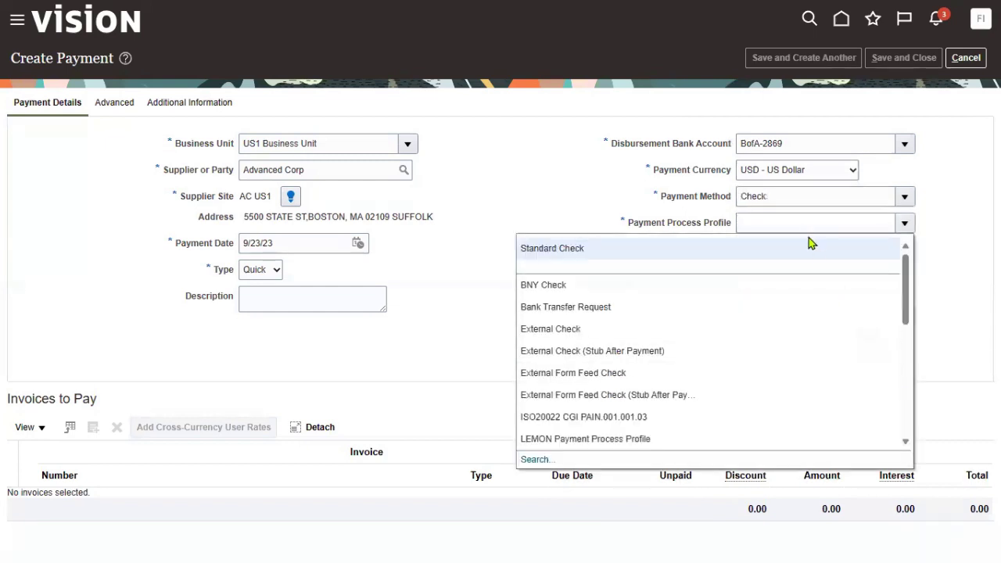
left_click(809, 248)
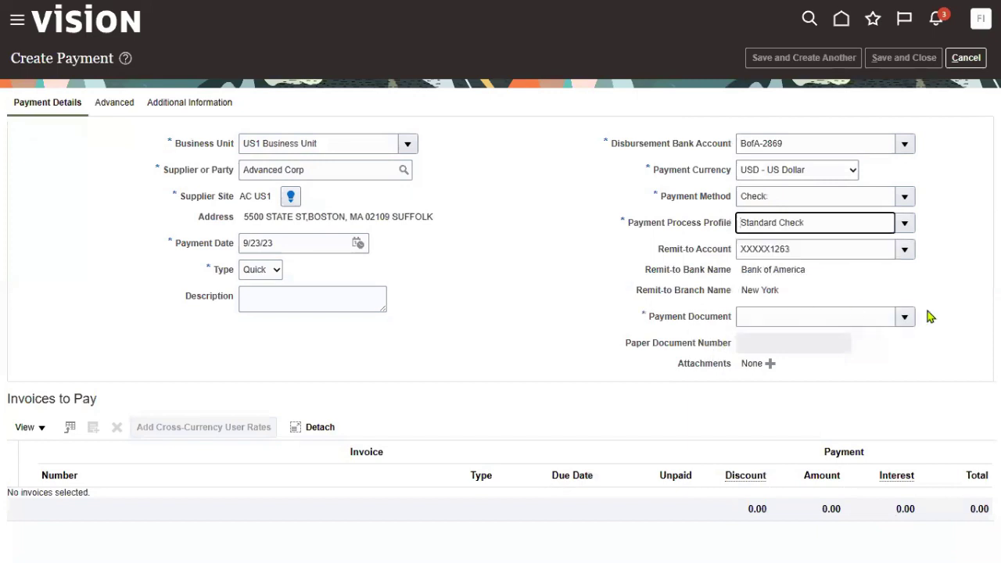
left_click(907, 317)
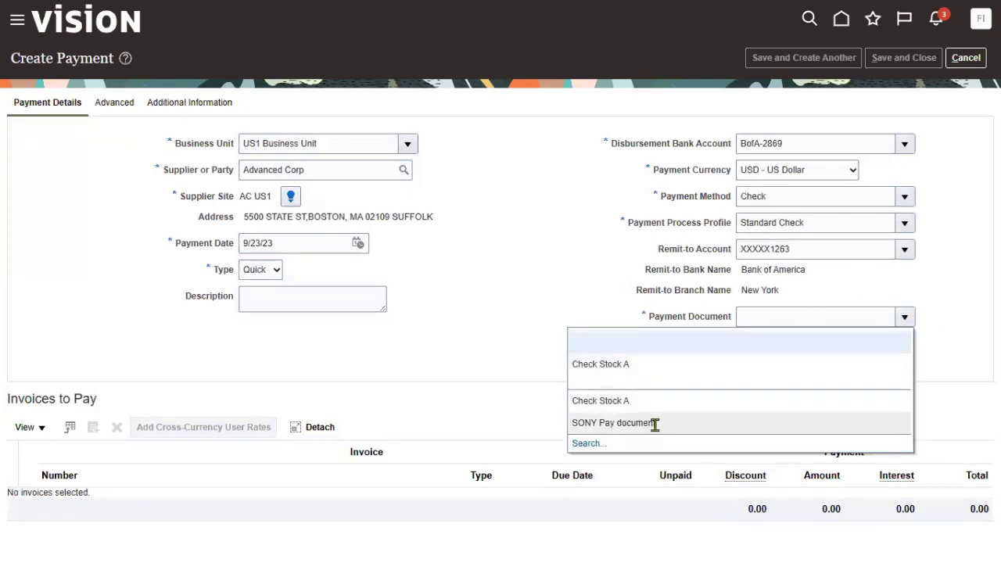
left_click(613, 422)
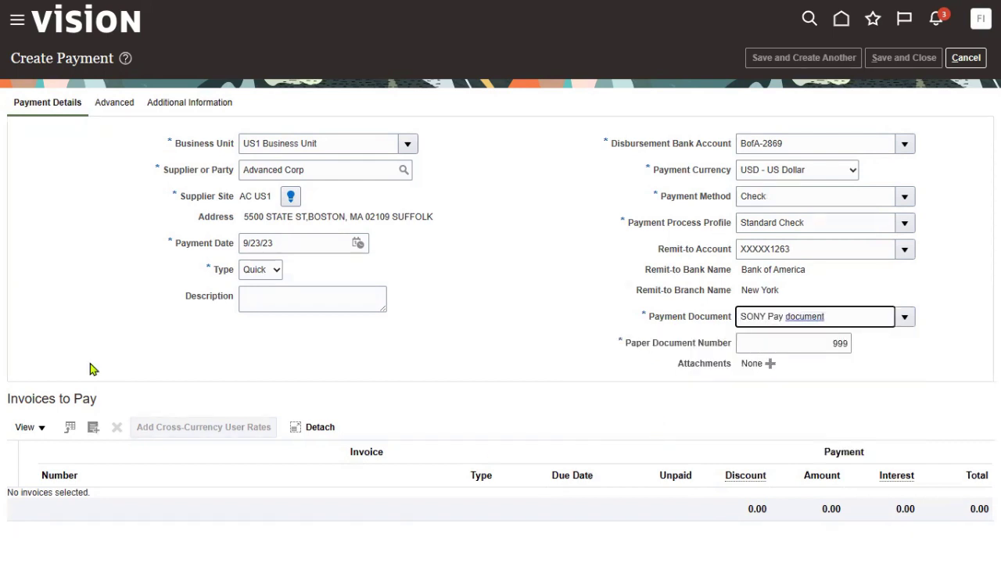
left_click(92, 430)
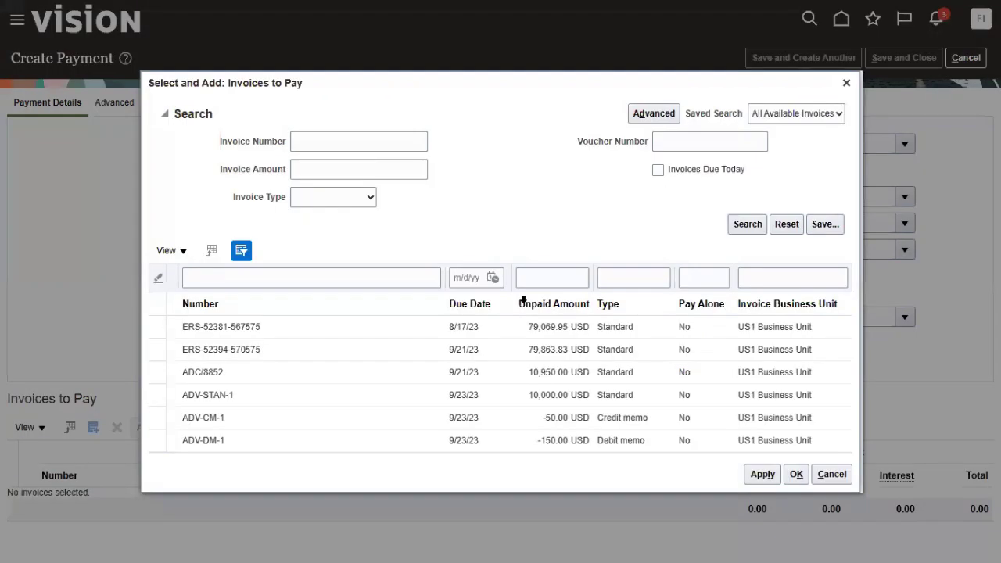
Select invoices ADV-STAN-1, ADV-CM-1 and ADV-DM-1 and apply them to the payment.
left_click(311, 394)
left_click(368, 424, "ctrl")
left_click(344, 441, "ctrl")
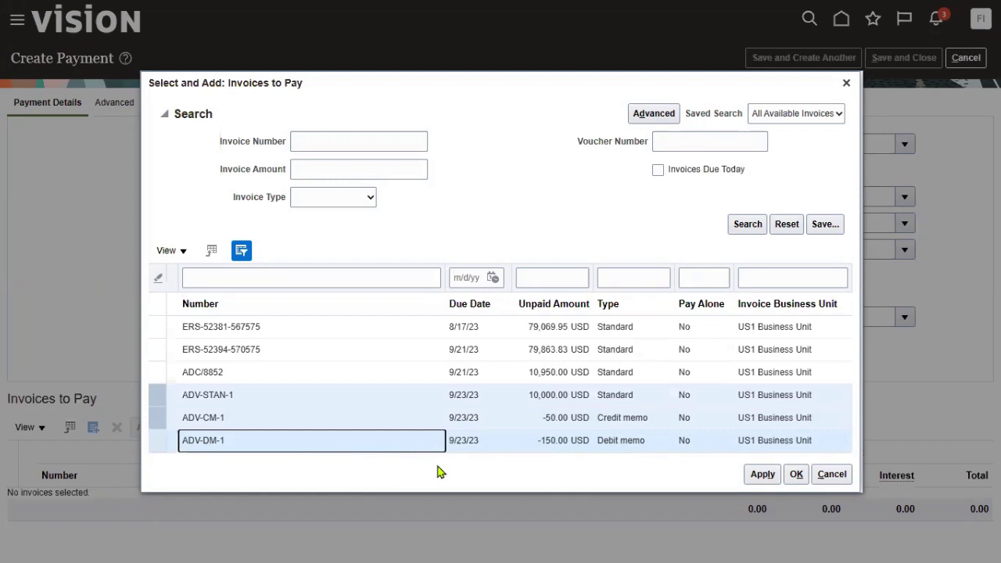
left_click(763, 478)
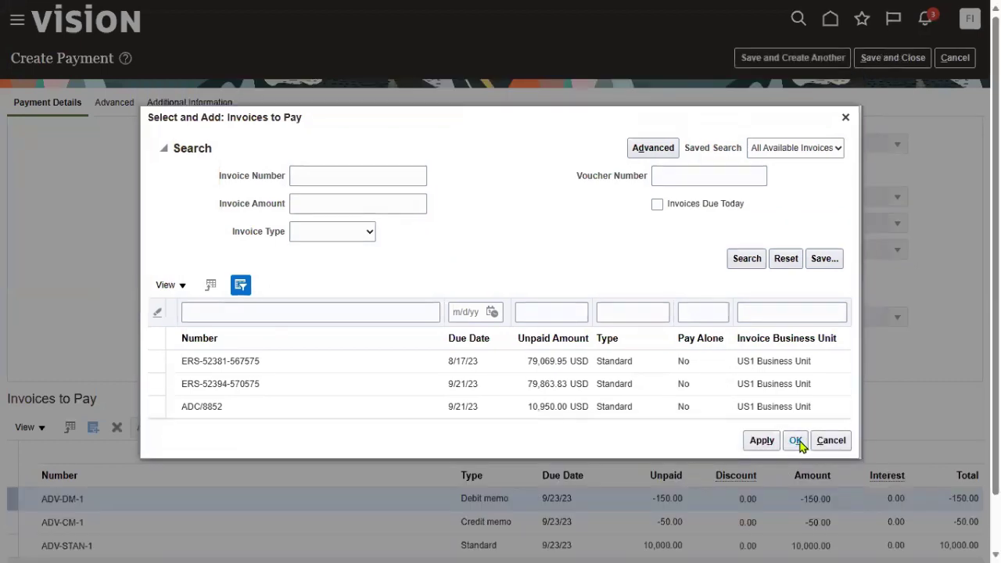
left_click(795, 441)
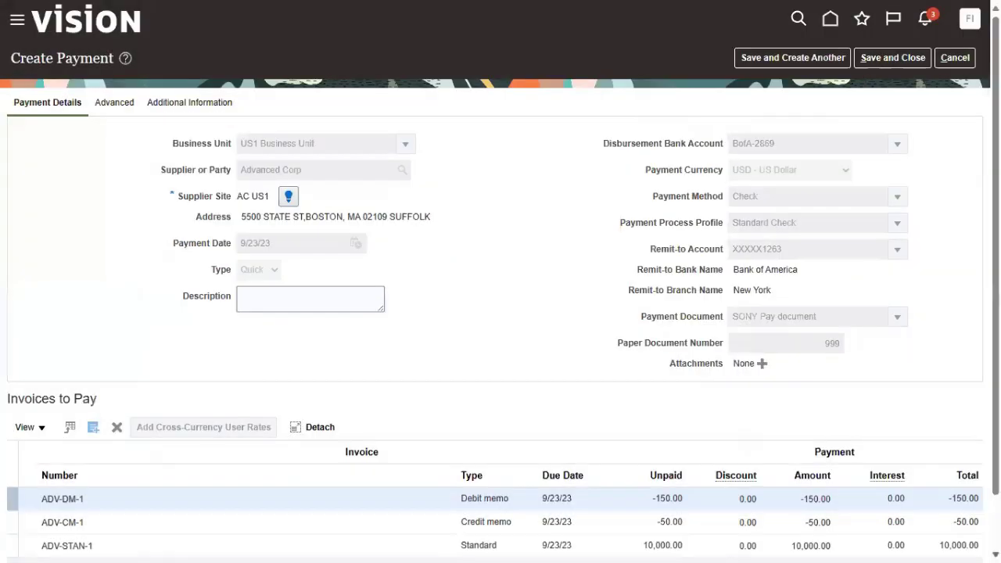
Check the 9,800.00 USD total and save, creating payment number 999.
scroll(501, 313, "down", 2)
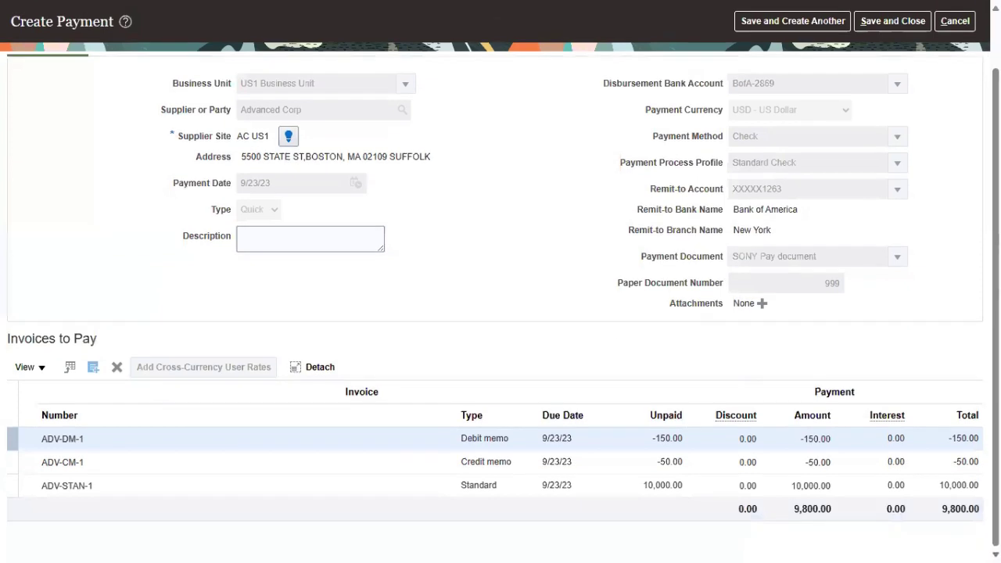
double_click(794, 510)
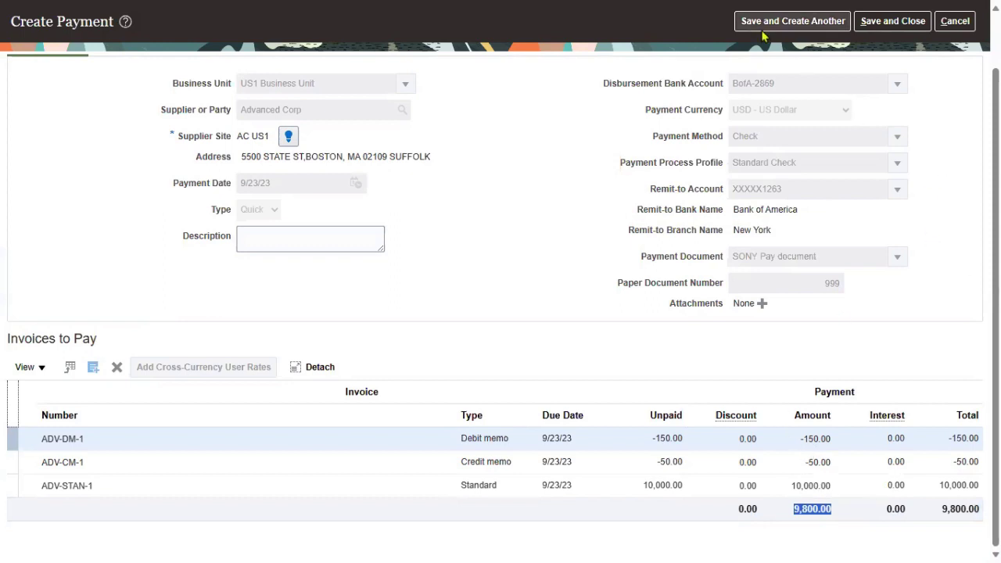
left_click(891, 23)
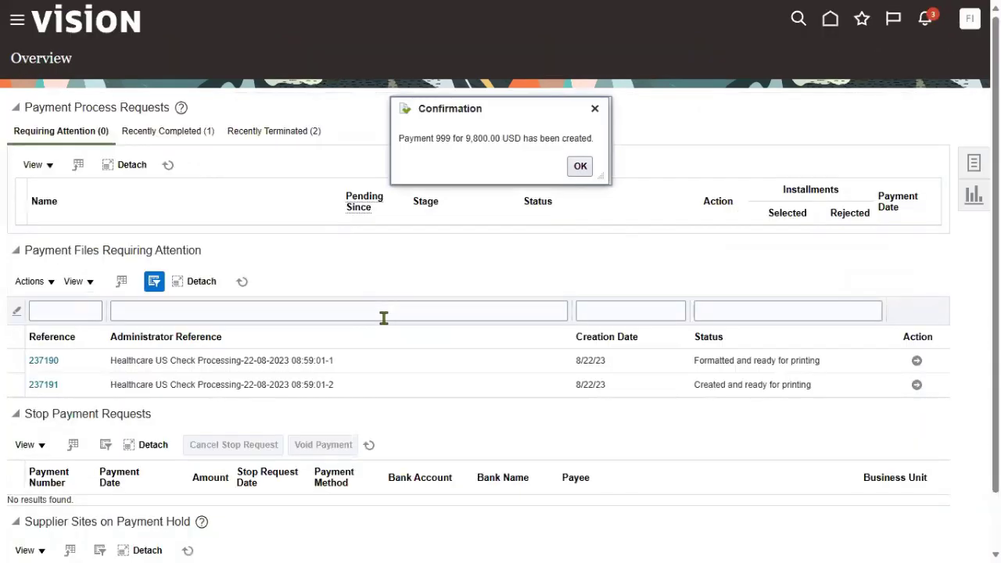
double_click(445, 139)
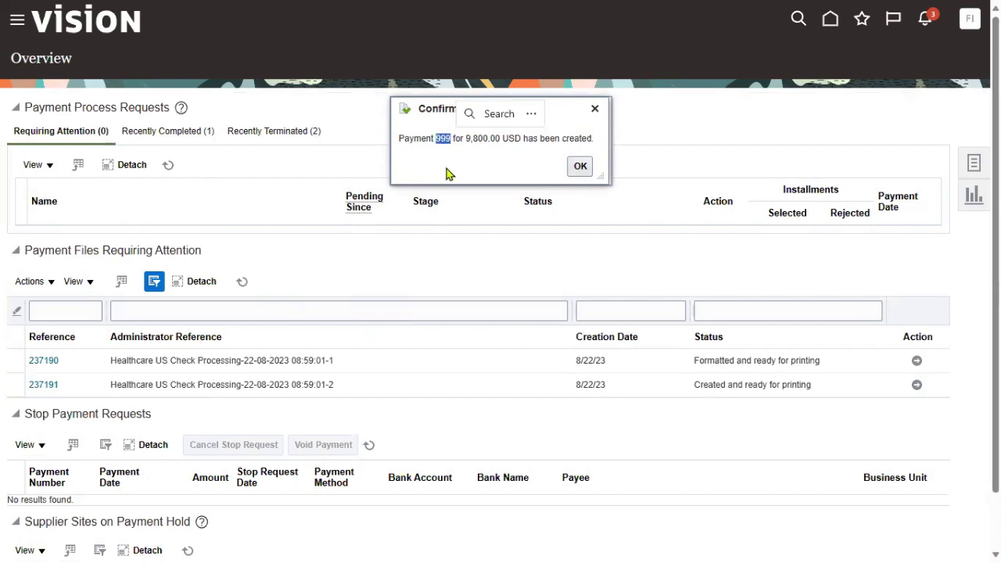